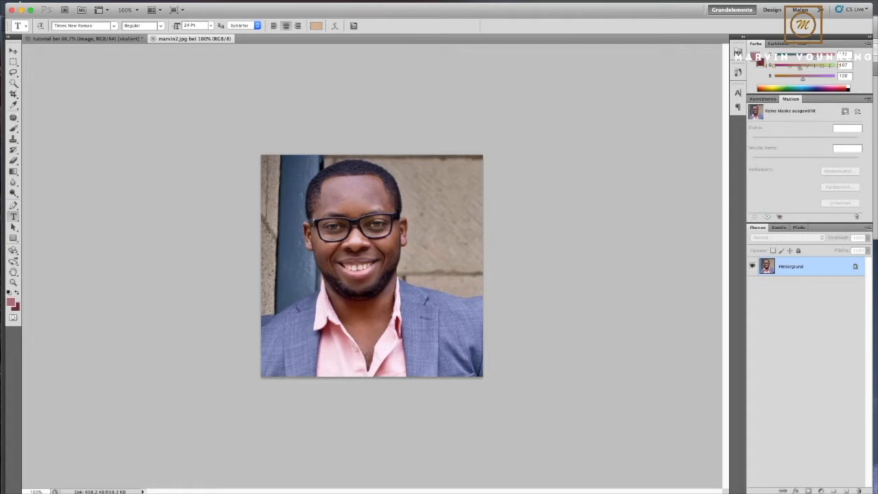
# - Select the man's head and neck in the portrait photo with the Quick Selection tool
pyautogui.click(13, 83)
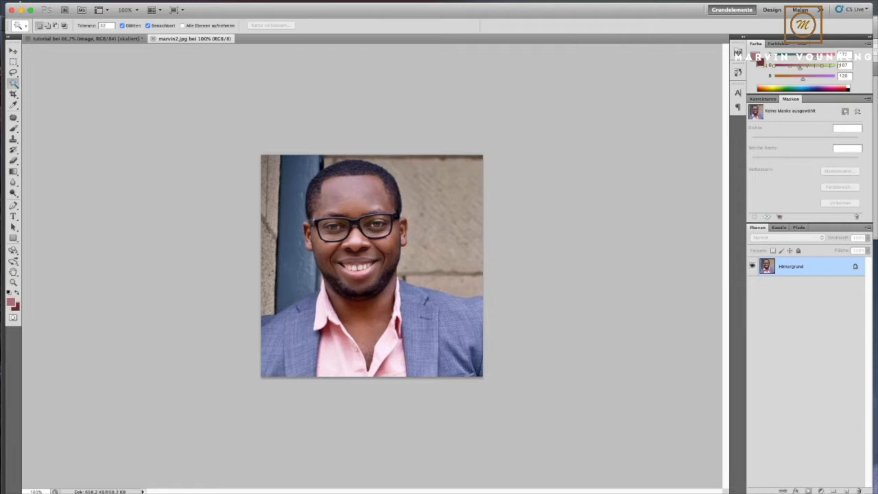
pyautogui.hotkey('shift', 'w')
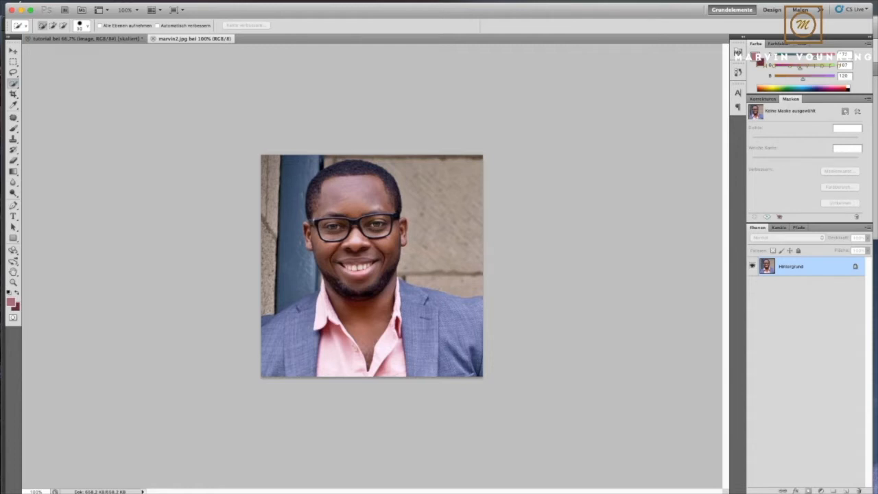
pyautogui.moveTo(360, 170)
pyautogui.mouseDown()
pyautogui.moveTo(344, 168)
pyautogui.moveTo(318, 190)
pyautogui.moveTo(317, 207)
pyautogui.mouseUp()
pyautogui.moveTo(336, 260)
pyautogui.mouseDown()
pyautogui.moveTo(364, 301)
pyautogui.moveTo(394, 231)
pyautogui.mouseUp()
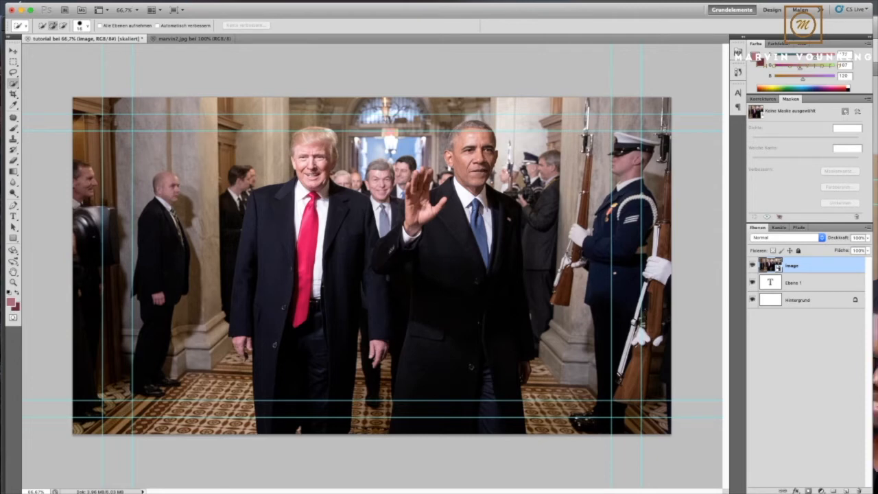
# - Paste the copied head into the tutorial document and place it over the face of the waving man
pyautogui.press('super+v')
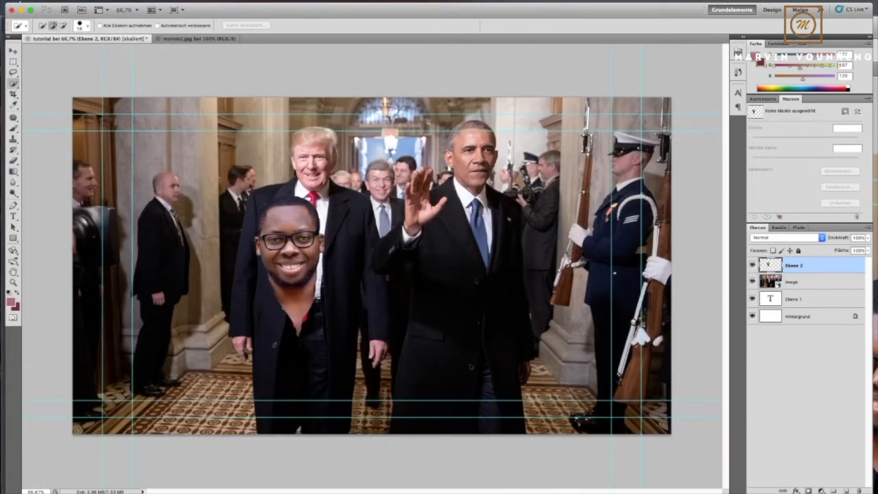
pyautogui.press('v')
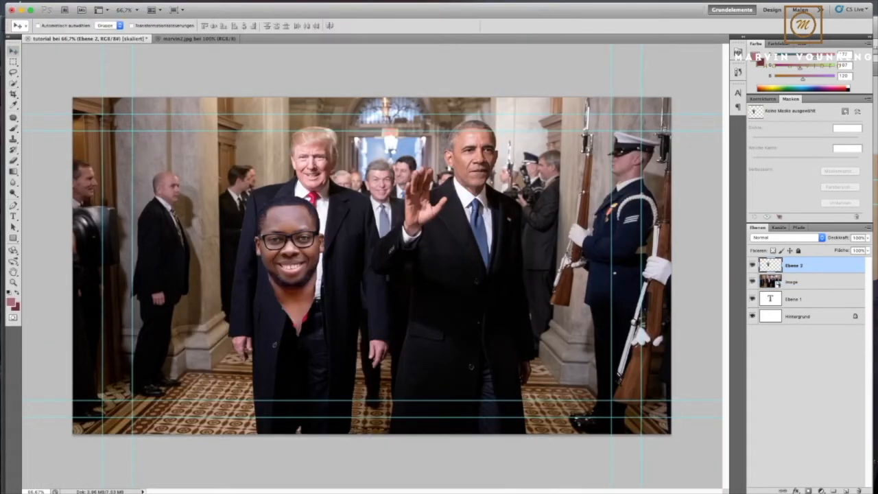
pyautogui.moveTo(288, 240); pyautogui.dragTo(475, 140)
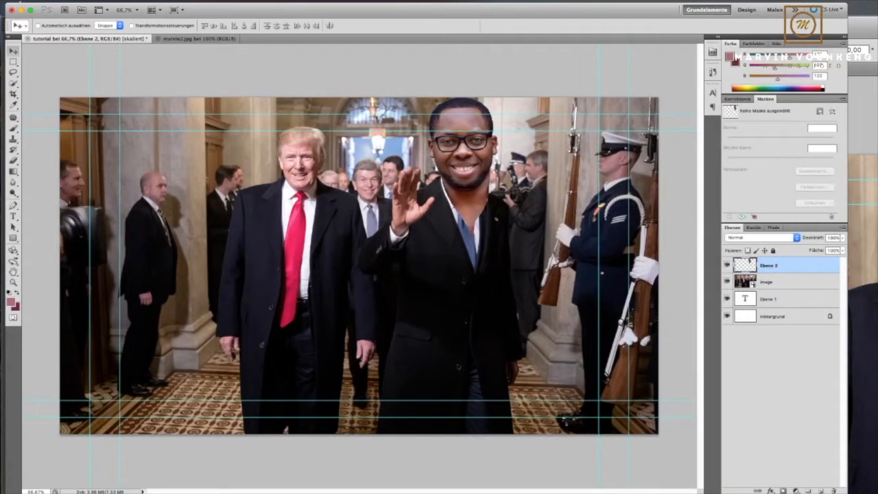
# - Shrink the pasted head to about 75% width and 74% height, rotate it about 2.4°, and fit it over the original head
pyautogui.press('super+t')
pyautogui.moveTo(427, 97); pyautogui.dragTo(450, 137)
pyautogui.moveTo(473, 186); pyautogui.dragTo(459, 170)
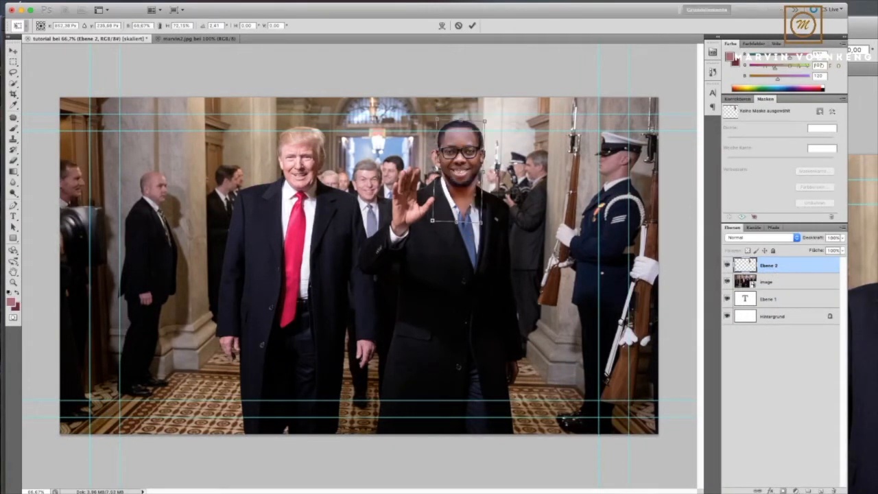
pyautogui.moveTo(495, 115); pyautogui.dragTo(497, 117)
pyautogui.moveTo(482, 223); pyautogui.dragTo(480, 223)
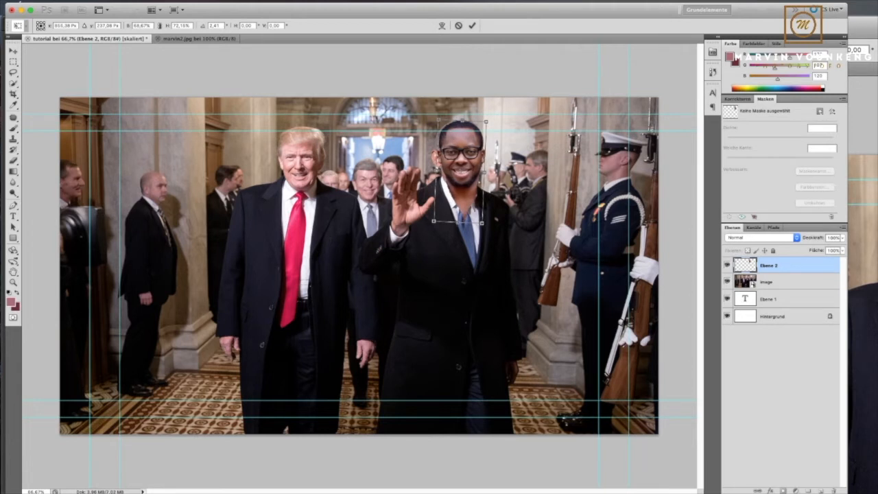
pyautogui.moveTo(436, 171); pyautogui.dragTo(432, 171)
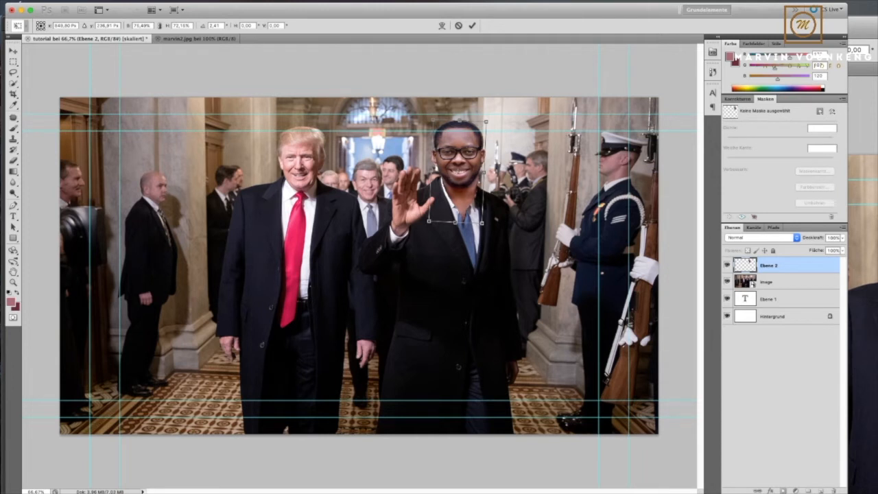
pyautogui.moveTo(455, 223); pyautogui.dragTo(455, 226)
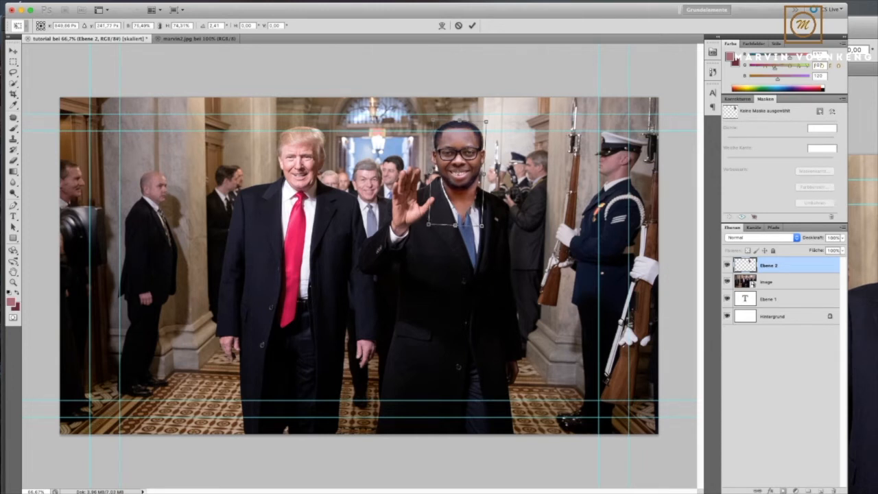
pyautogui.moveTo(483, 174); pyautogui.dragTo(484, 174)
pyautogui.press('Return')
# - Enlarge the pasted head slightly with Free Transform, to about 101% height and a little wider, so it covers the original head
pyautogui.hotkey('ctrl', 't')
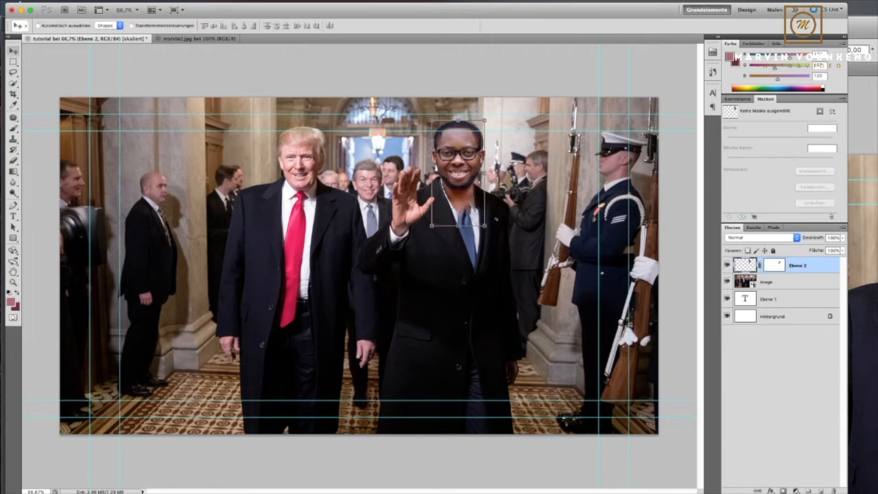
pyautogui.moveTo(485, 174); pyautogui.dragTo(486, 174)
pyautogui.moveTo(432, 120); pyautogui.dragTo(431, 118)
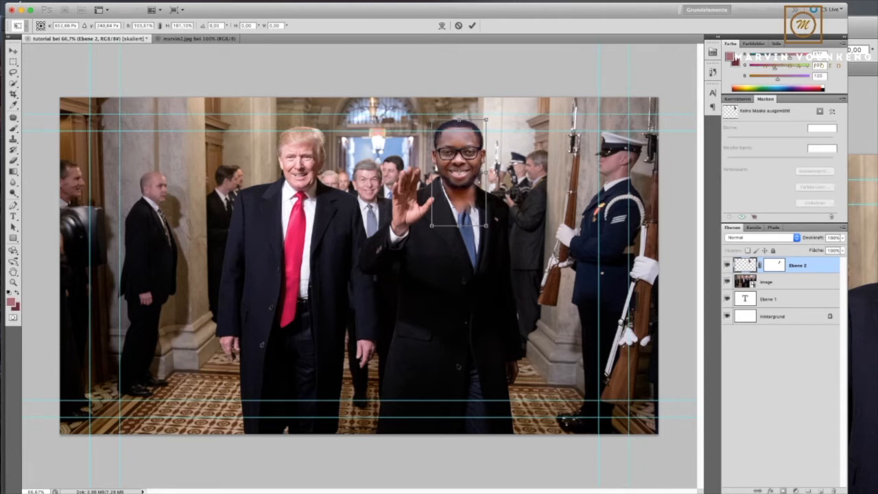
pyautogui.moveTo(486, 173); pyautogui.dragTo(487, 173)
pyautogui.click(472, 25)
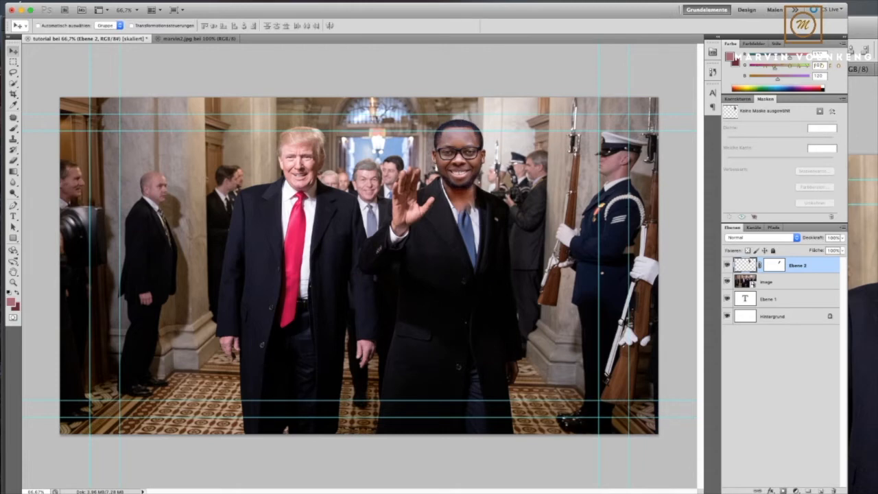
# - Paint black on the head layer's mask around the neck to uncover the original shirt collar and tie
pyautogui.click(777, 263)
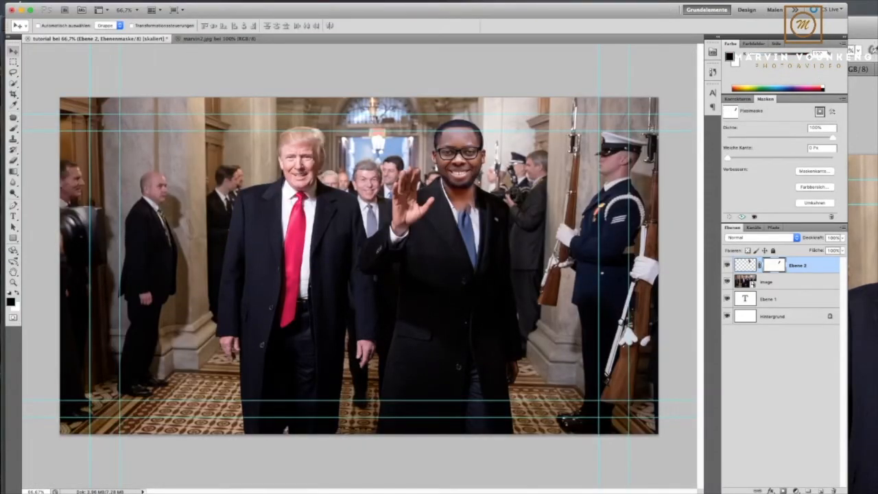
pyautogui.press('b')
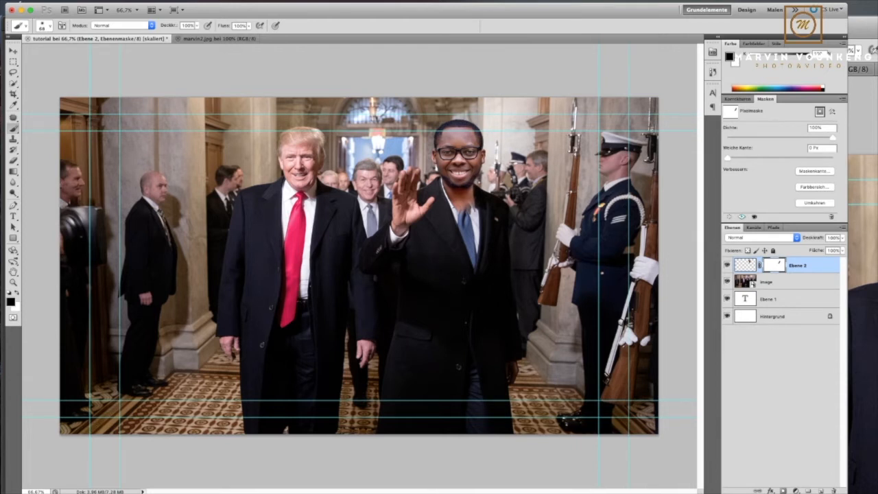
pyautogui.moveTo(469, 203); pyautogui.dragTo(445, 186)
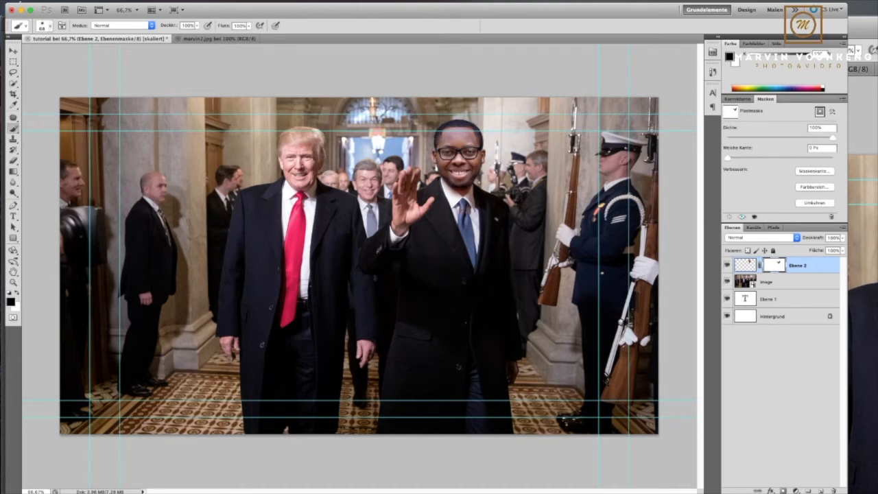
pyautogui.hotkey('shift', ']')
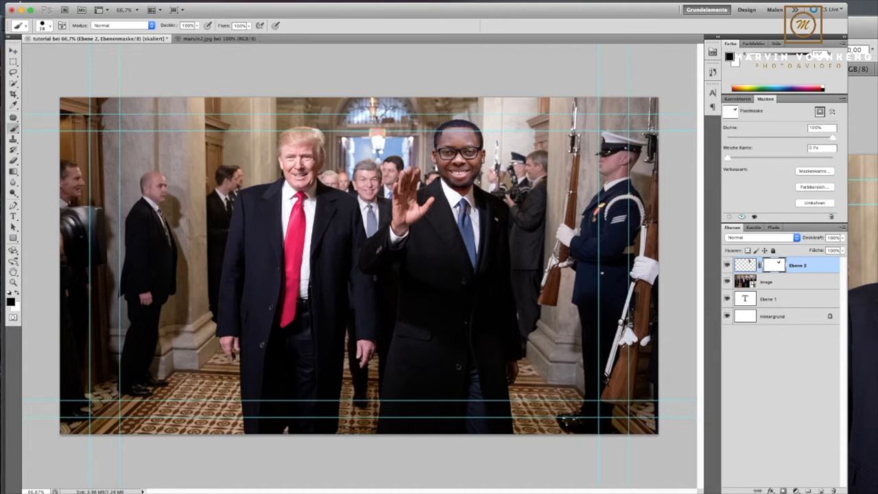
# - Scale the masked head to about 96% width and 99% height, rotate it about 3.2°, and shift it into place on the collar
pyautogui.press('super+t')
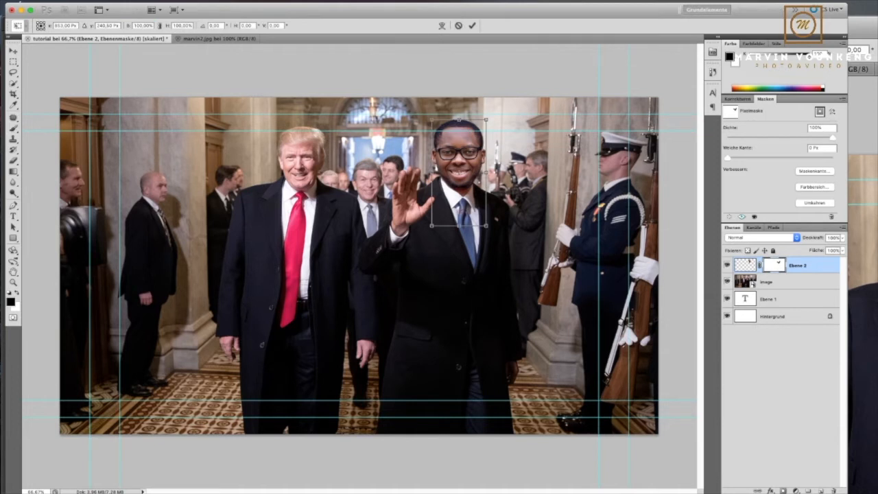
pyautogui.moveTo(486, 120); pyautogui.dragTo(484, 121)
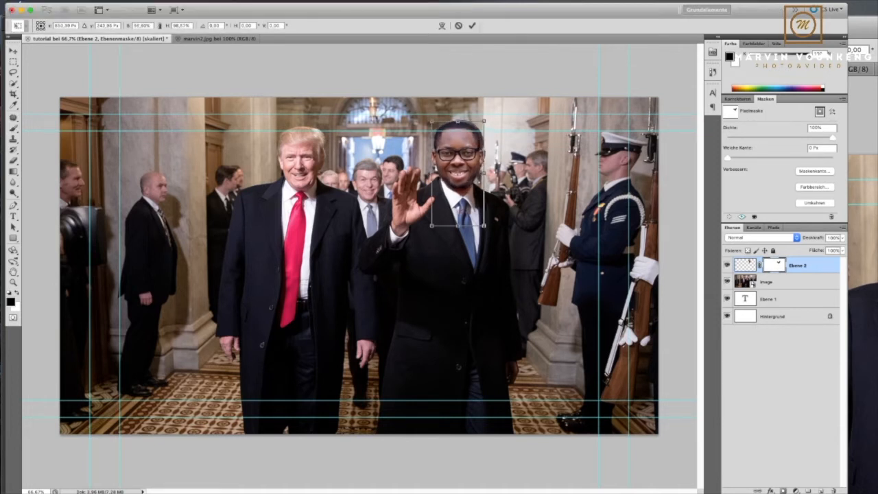
pyautogui.moveTo(457, 172); pyautogui.dragTo(460, 172)
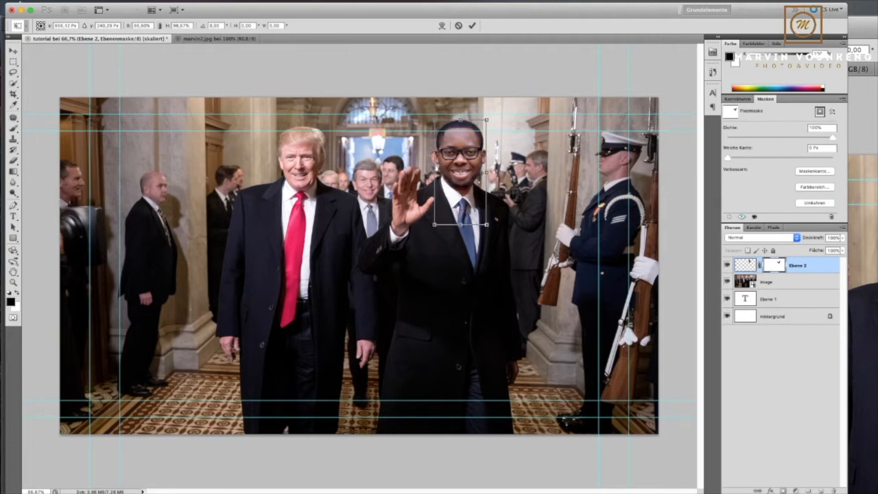
pyautogui.moveTo(493, 116); pyautogui.dragTo(494, 117)
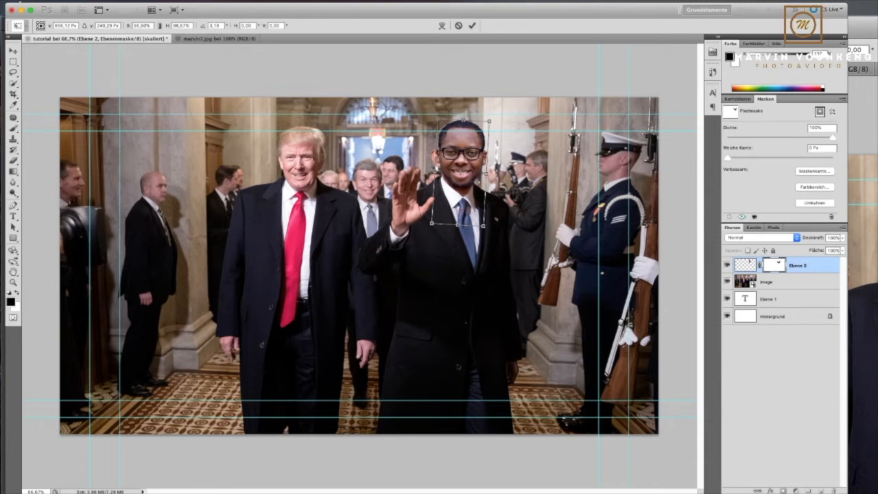
pyautogui.press('Left')
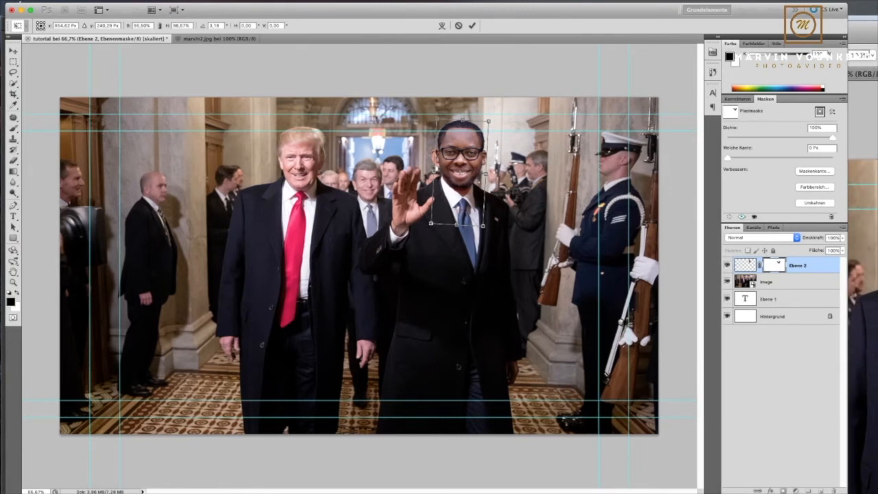
pyautogui.click(472, 25)
# - Transform the head layer once more, widening it to about 101% and reducing its height to about 99.7%
pyautogui.press('b')
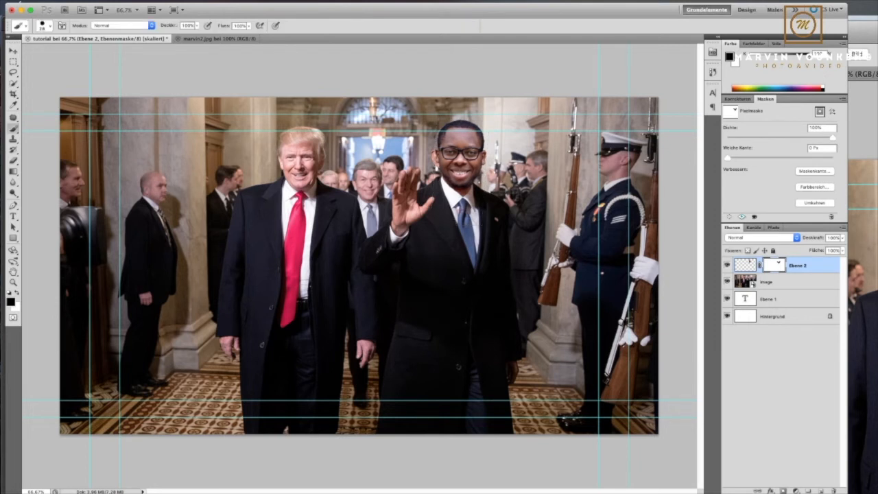
pyautogui.press('z')
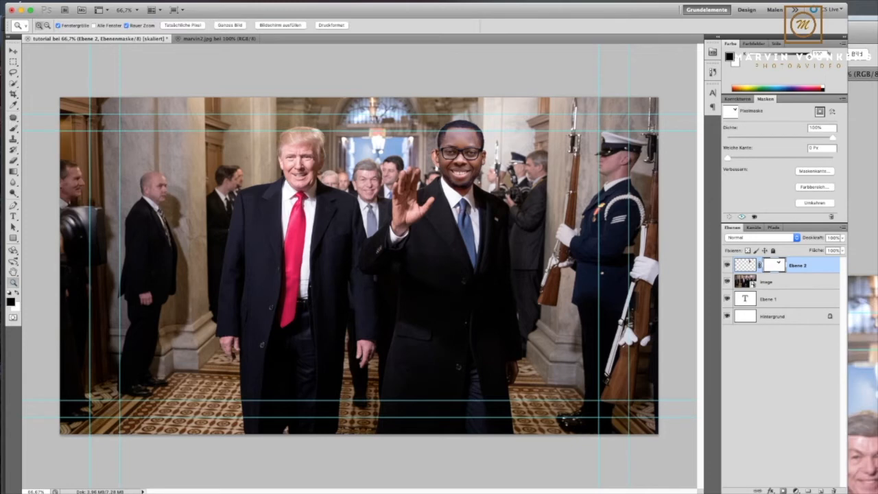
pyautogui.click(444, 157)
pyautogui.click(351, 339)
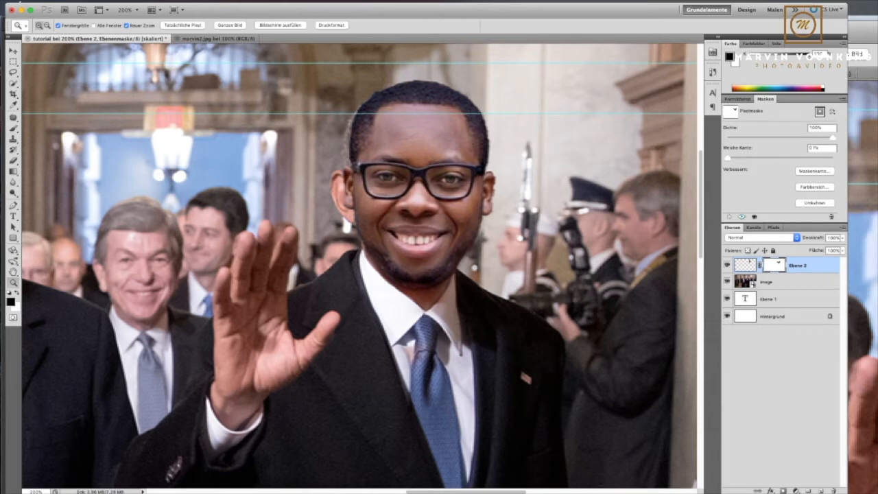
pyautogui.click(745, 265)
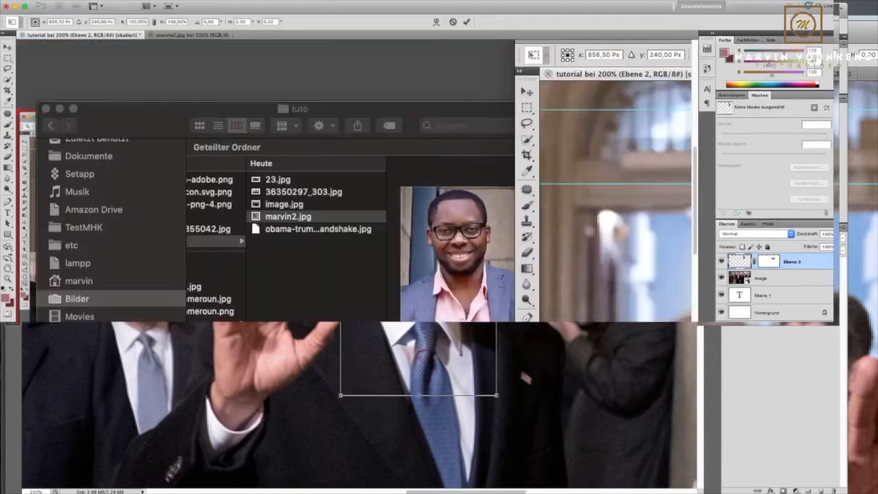
pyautogui.moveTo(427, 353); pyautogui.dragTo(418, 237)
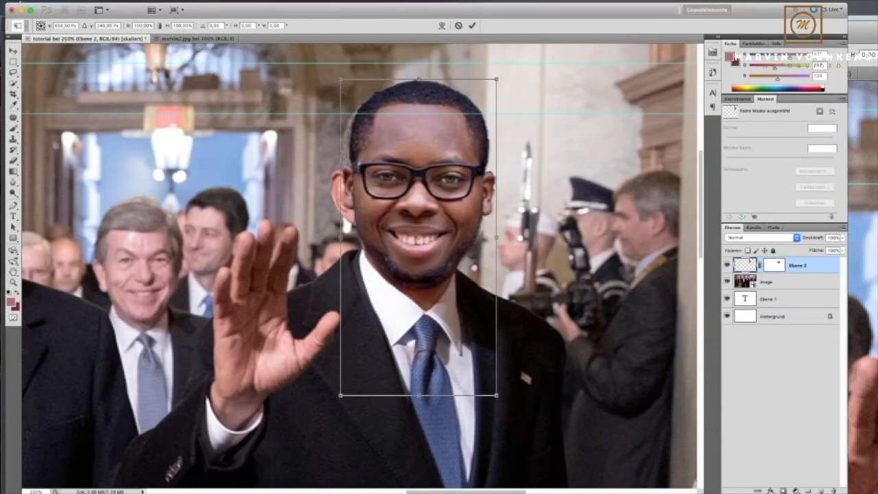
pyautogui.moveTo(496, 79); pyautogui.dragTo(495, 80)
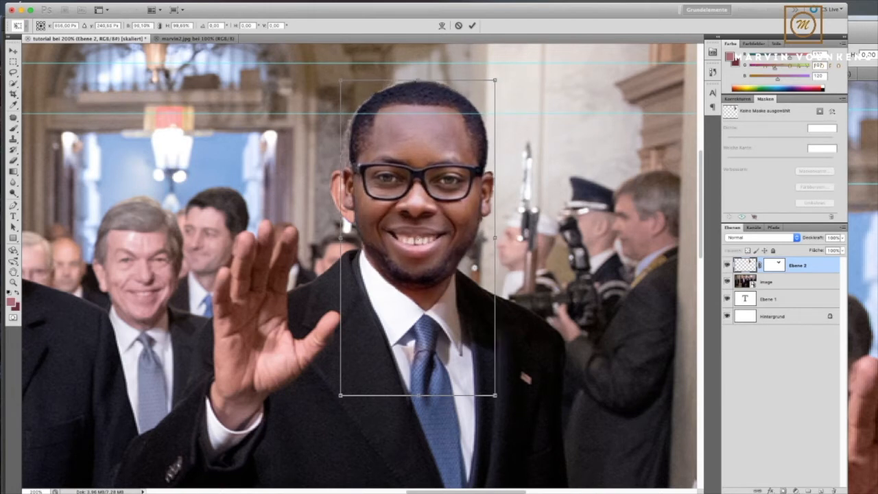
pyautogui.moveTo(340, 237); pyautogui.dragTo(336, 237)
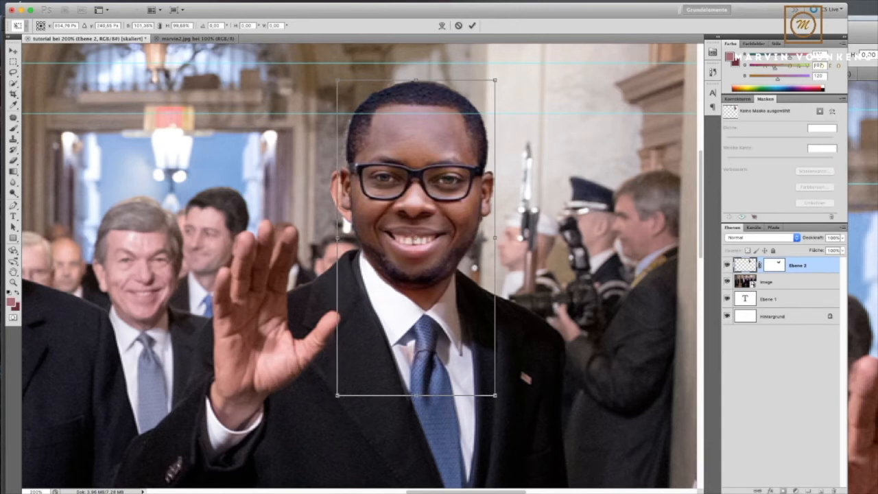
pyautogui.click(471, 25)
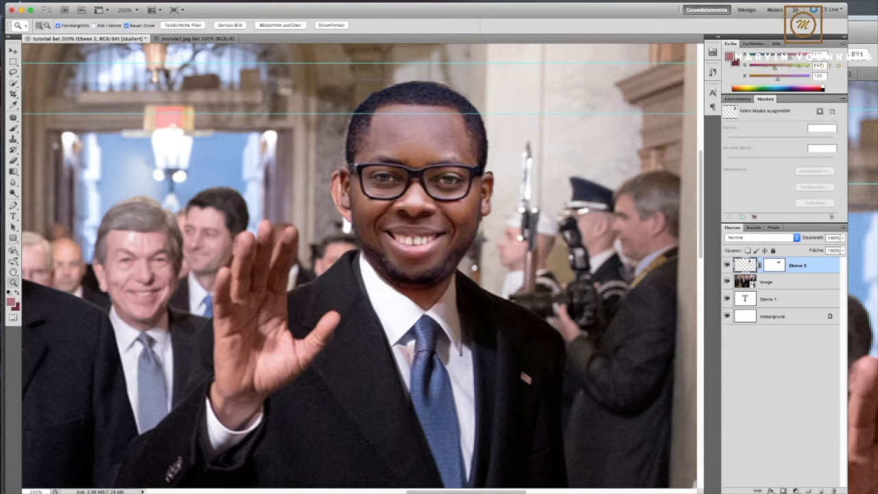
pyautogui.keyDown('alt'); pyautogui.click(528, 88); pyautogui.keyUp('alt')
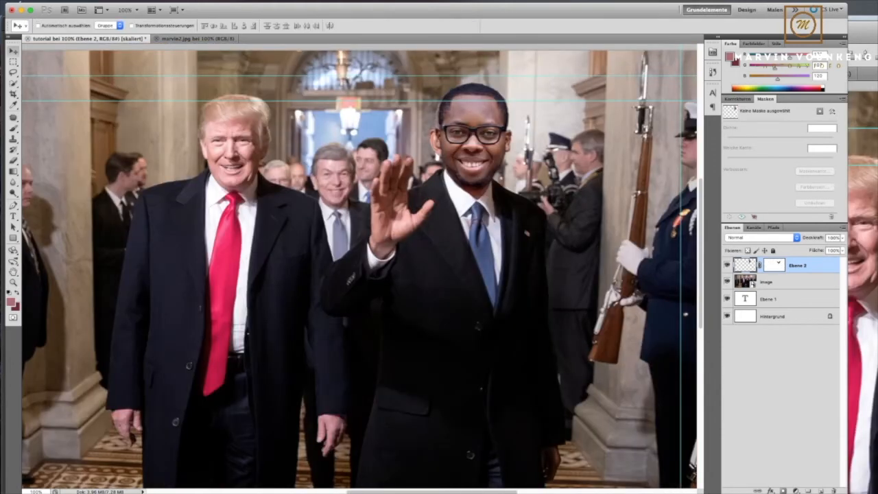
# - Patch the original head out of the image layer with the archway background while the pasted head is hidden, and show the pasted head again
pyautogui.click(727, 264)
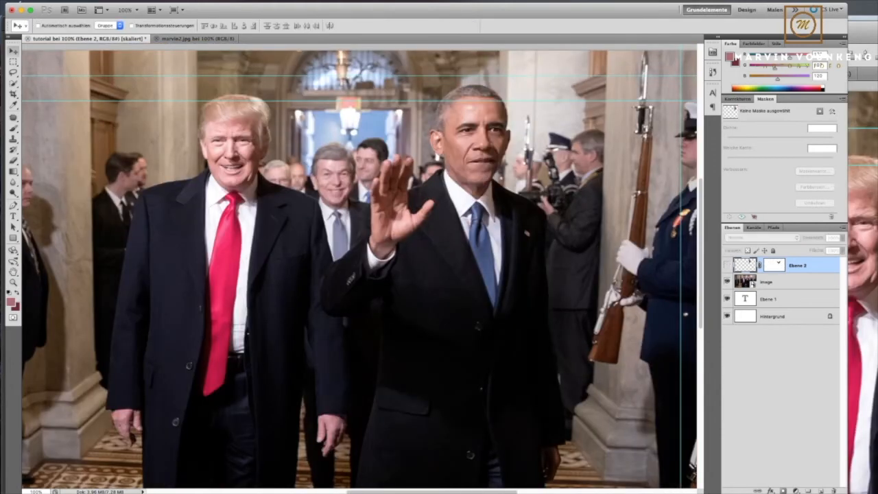
pyautogui.click(726, 265)
pyautogui.click(727, 265)
pyautogui.press('j')
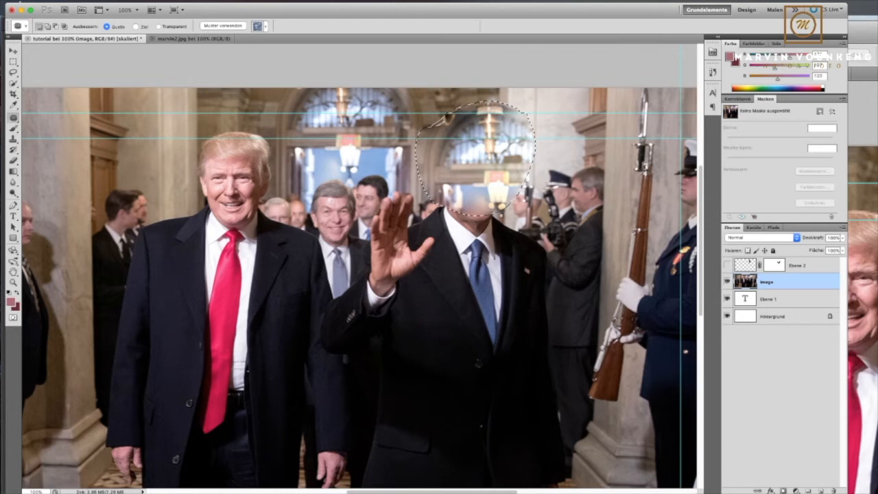
pyautogui.hotkey('ctrl', 'd')
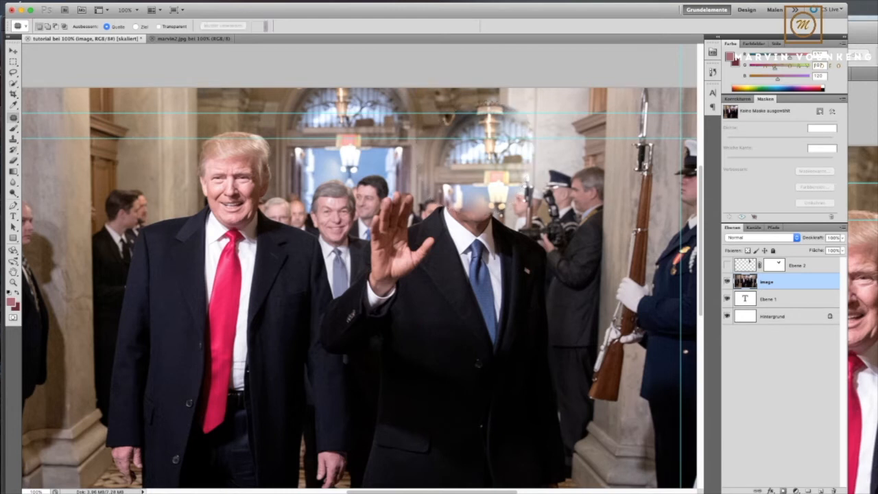
pyautogui.click(727, 265)
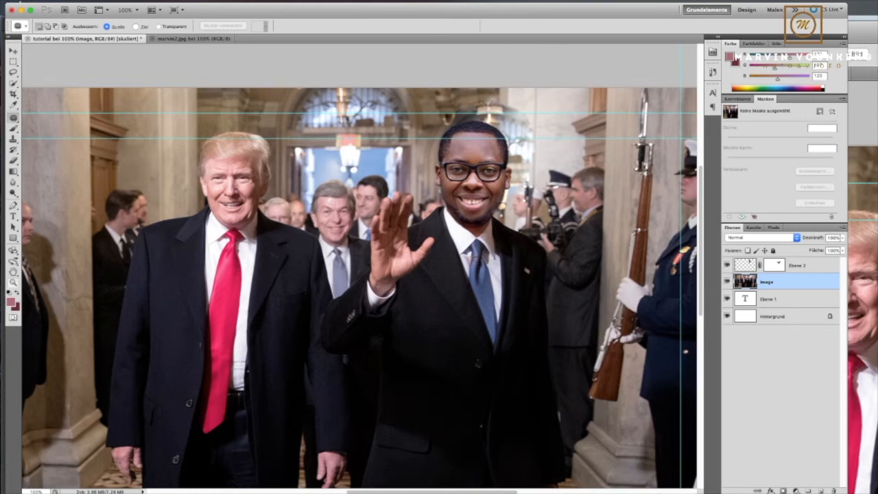
# - Cut the flag in camer.jpg out of its white background with the Magic Wand, copy it to a new layer and hide the background
pyautogui.press('z')
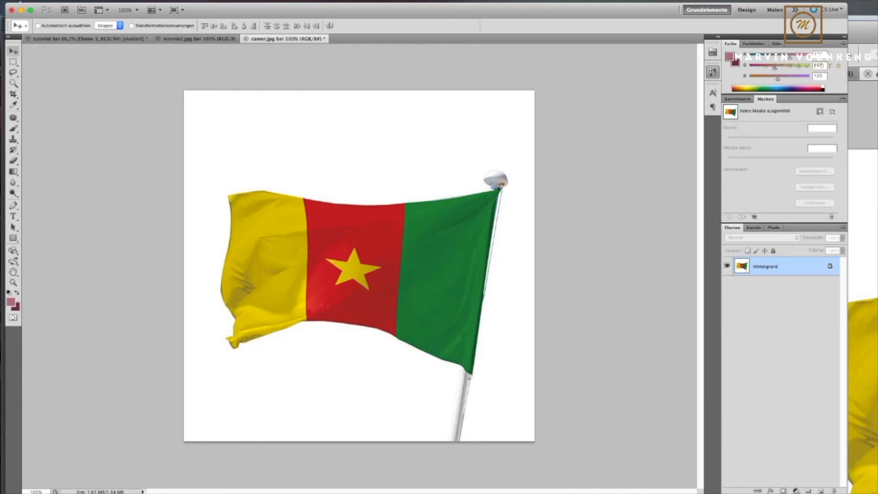
pyautogui.click(13, 83)
pyautogui.click(275, 144)
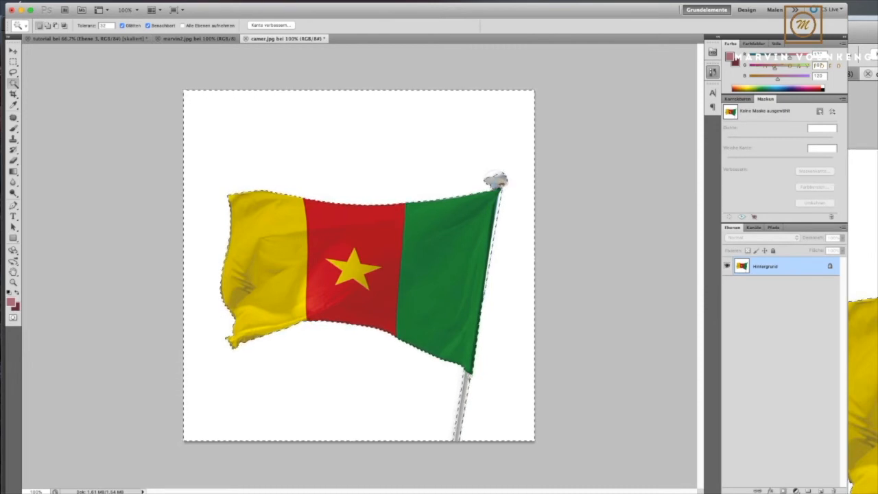
pyautogui.press('super+shift+i')
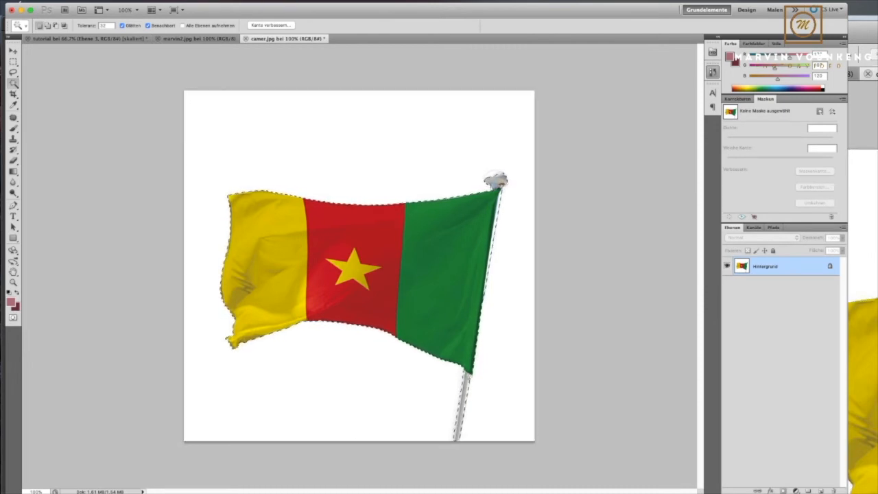
pyautogui.press('super+j')
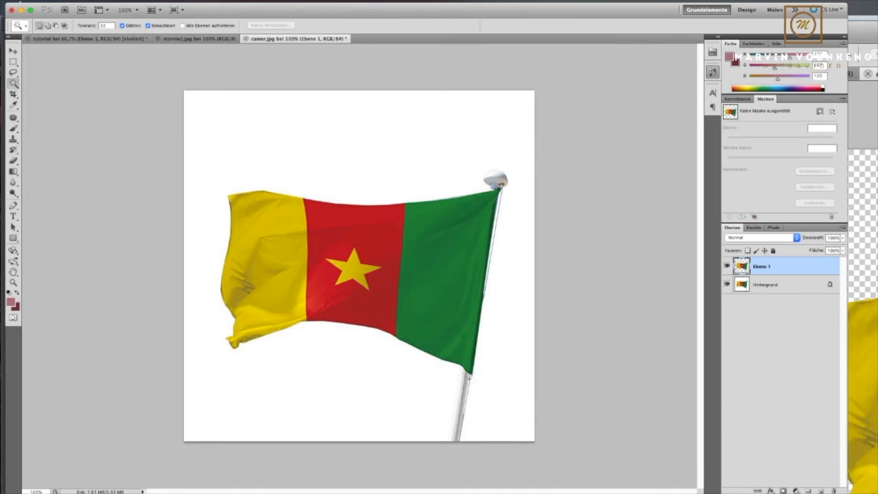
pyautogui.click(727, 284)
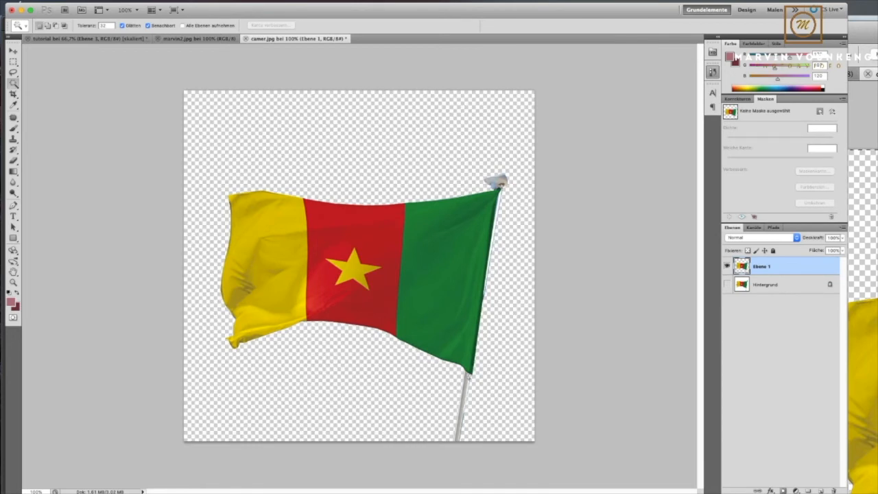
# - Copy the whole cut-out flag, delete the layers Ebene 3 and camer from the tutorial document, and paste the copied flag there
pyautogui.press('super+a')
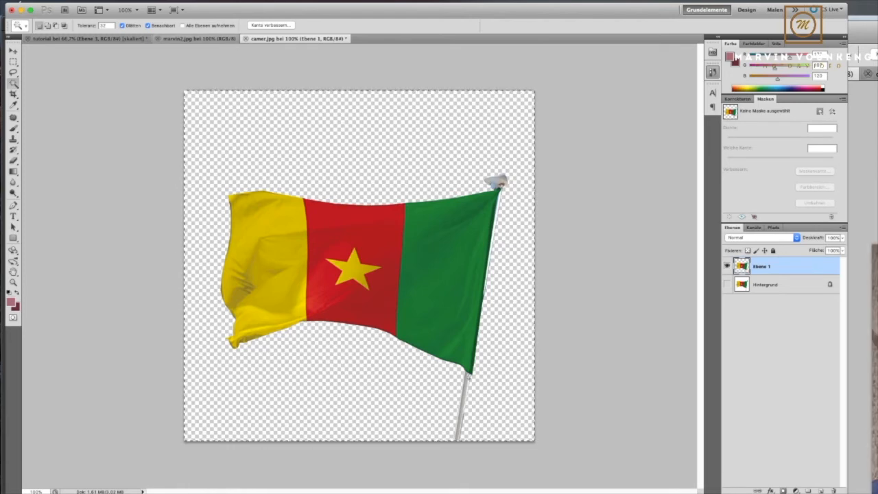
pyautogui.click(199, 38)
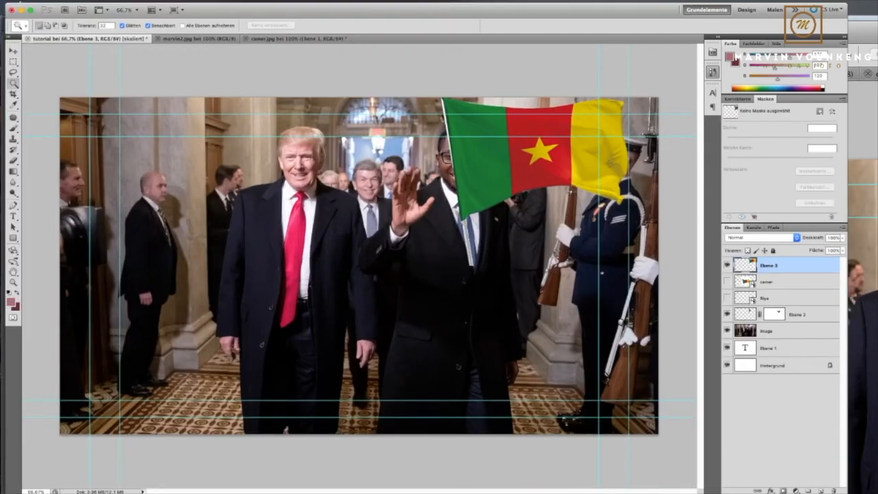
pyautogui.click(726, 265)
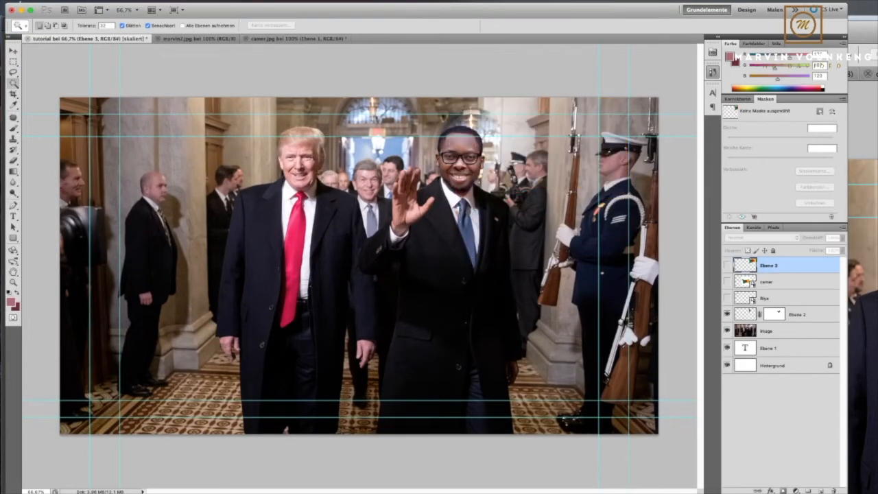
pyautogui.keyDown('shift'); pyautogui.click(775, 282); pyautogui.keyUp('shift')
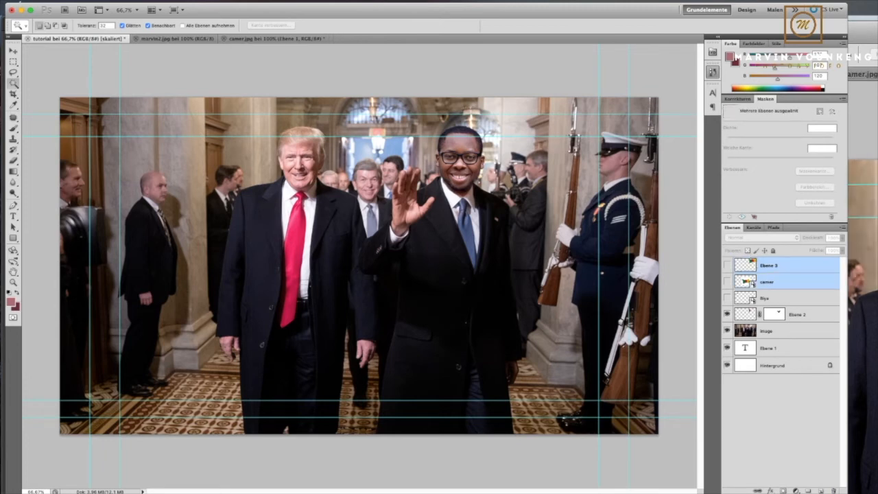
pyautogui.press('Delete')
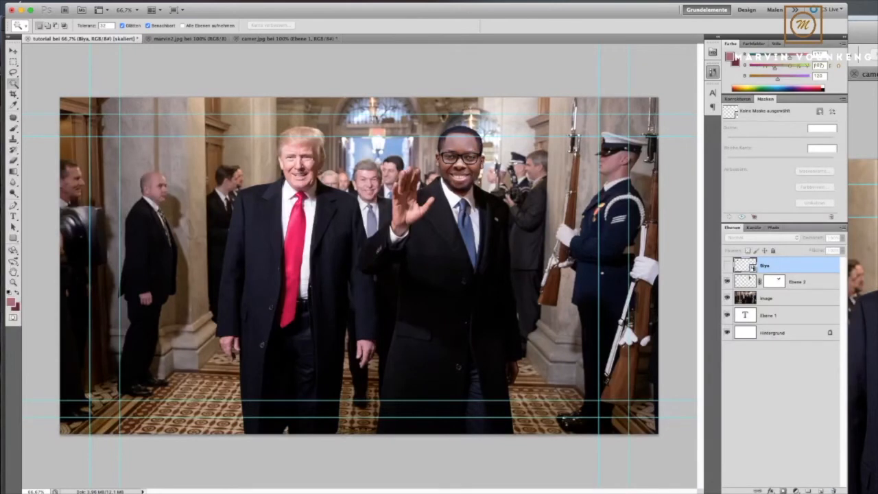
pyautogui.press('super+v')
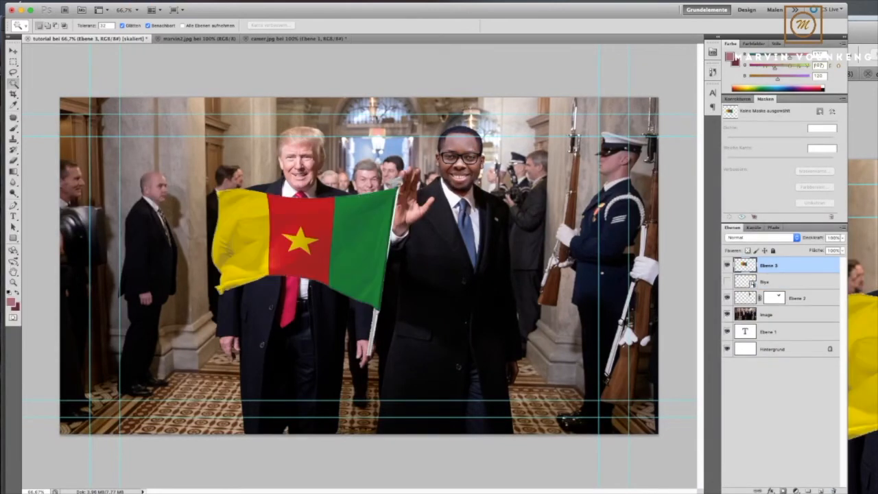
# - Move the pasted flag beside the waving man's head and scale it down to about 50% near the tip of the rifle
pyautogui.click(13, 51)
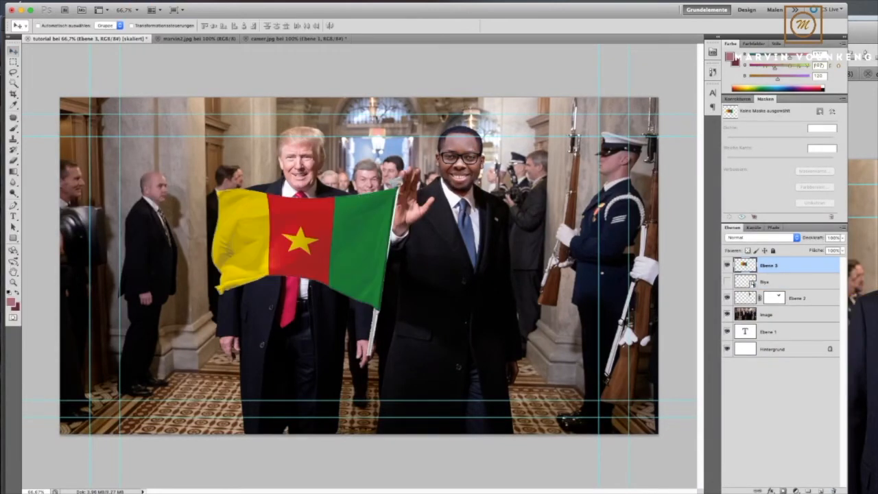
pyautogui.moveTo(300, 241); pyautogui.dragTo(507, 157)
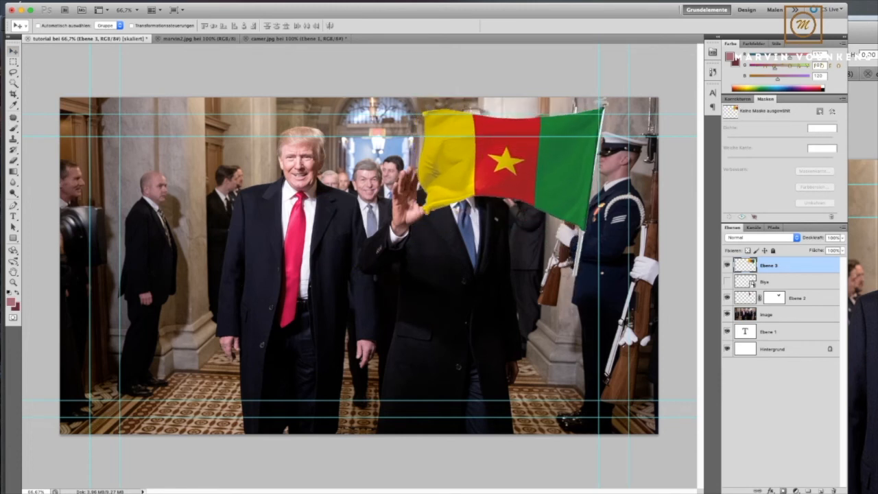
pyautogui.press('super+t')
pyautogui.moveTo(417, 277); pyautogui.dragTo(516, 186)
pyautogui.moveTo(554, 129); pyautogui.dragTo(535, 129)
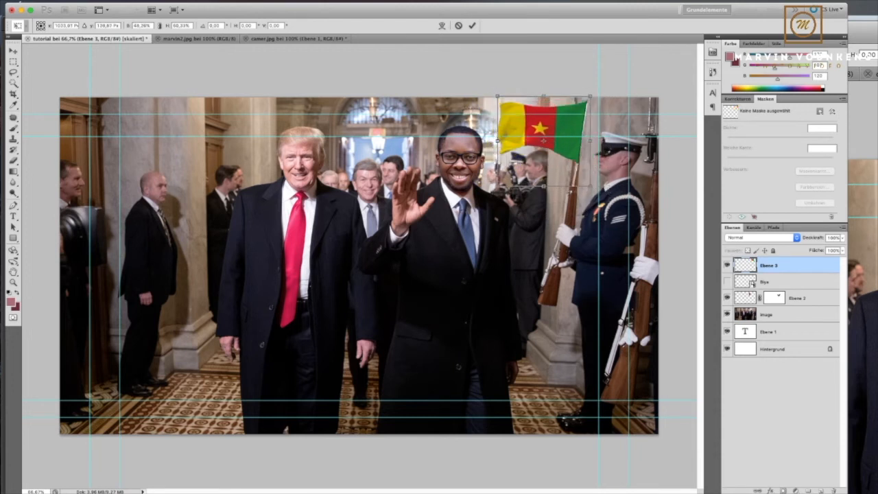
# - Fine-tune the flag to about 45% width, rotate it about -0.76°, and align its pole edge with the guard's rifle
pyautogui.press('Right')
pyautogui.press('Left')
pyautogui.press('Down')
pyautogui.press('Down')
pyautogui.press('Down')
pyautogui.press('Down')
pyautogui.press('Down')
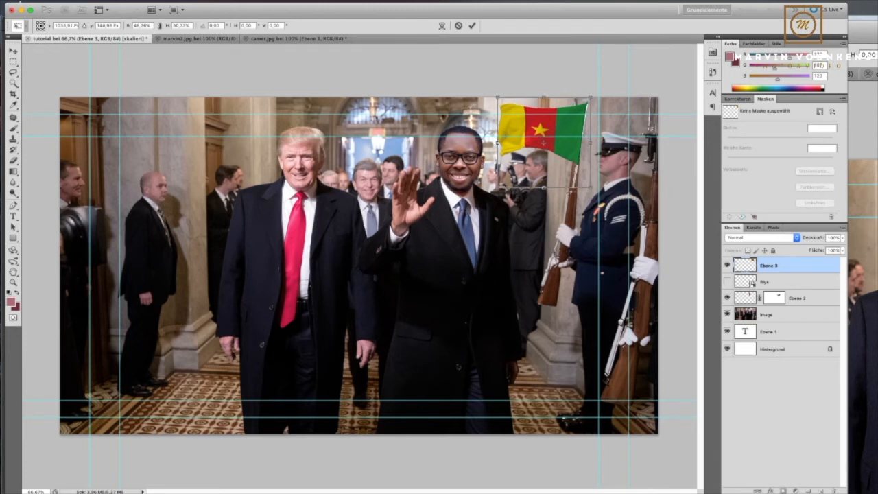
pyautogui.moveTo(498, 97)
pyautogui.mouseDown()
pyautogui.moveTo(504, 107)
pyautogui.moveTo(490, 115)
pyautogui.moveTo(502, 99)
pyautogui.mouseUp()
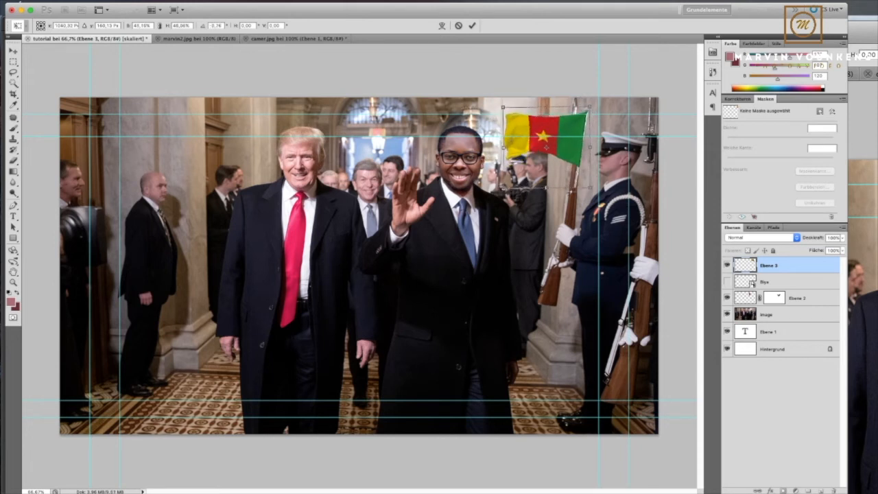
pyautogui.moveTo(538, 137)
pyautogui.mouseDown()
pyautogui.moveTo(520, 115)
pyautogui.moveTo(535, 115)
pyautogui.moveTo(535, 132)
pyautogui.mouseUp()
pyautogui.press('Left')
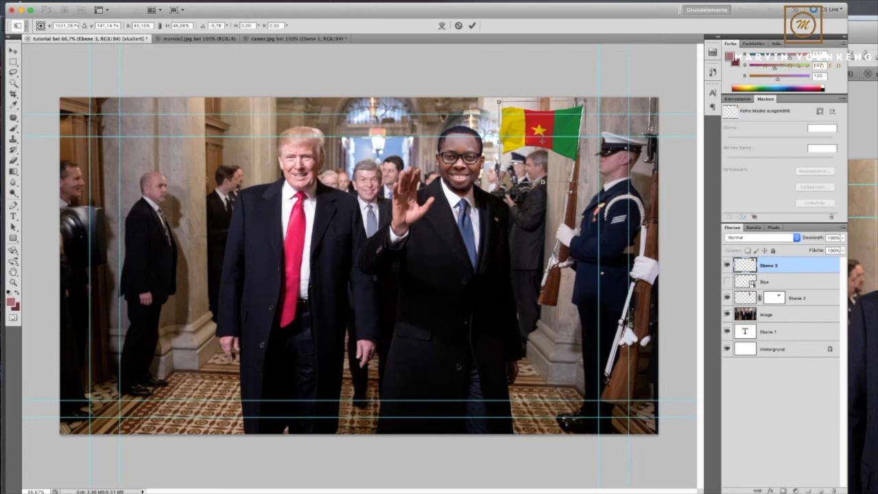
pyautogui.click(471, 26)
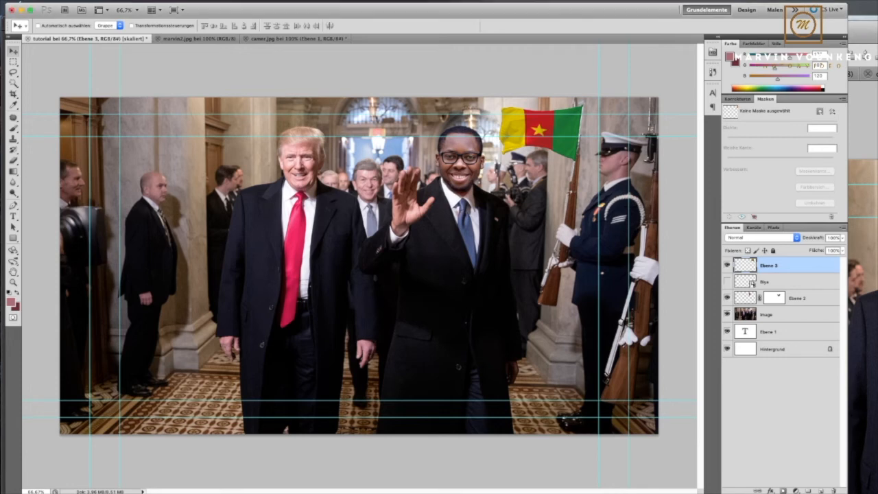
# - Add a Levels adjustment layer above the flag layer
pyautogui.click(737, 98)
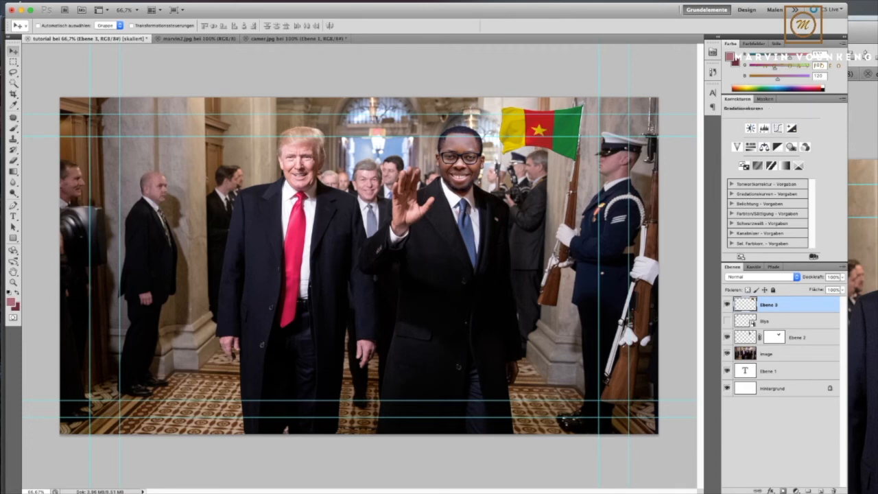
pyautogui.click(764, 128)
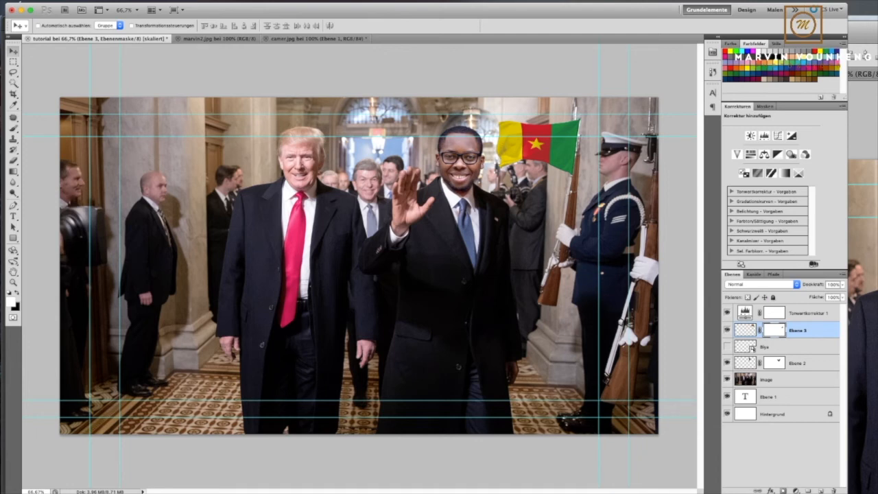
# - Patch the bayonet tip above the flag on the image layer with neighbouring wall texture and clear the selection
pyautogui.click(768, 380)
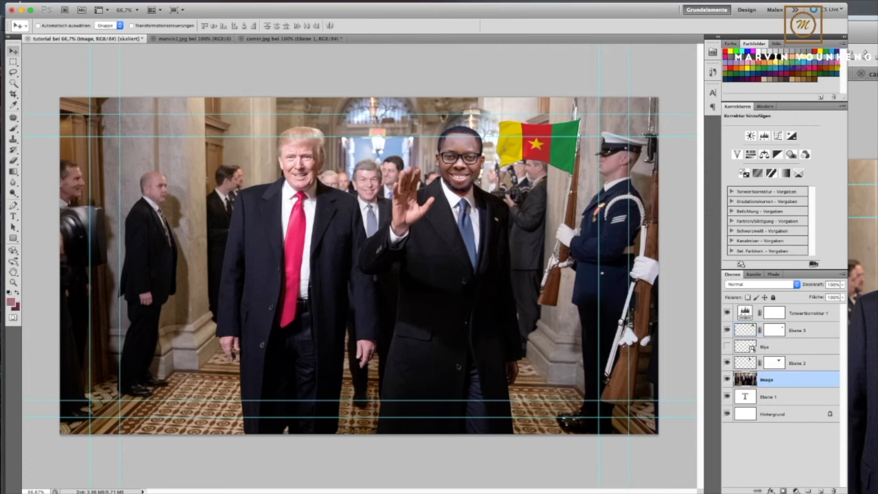
pyautogui.click(13, 117)
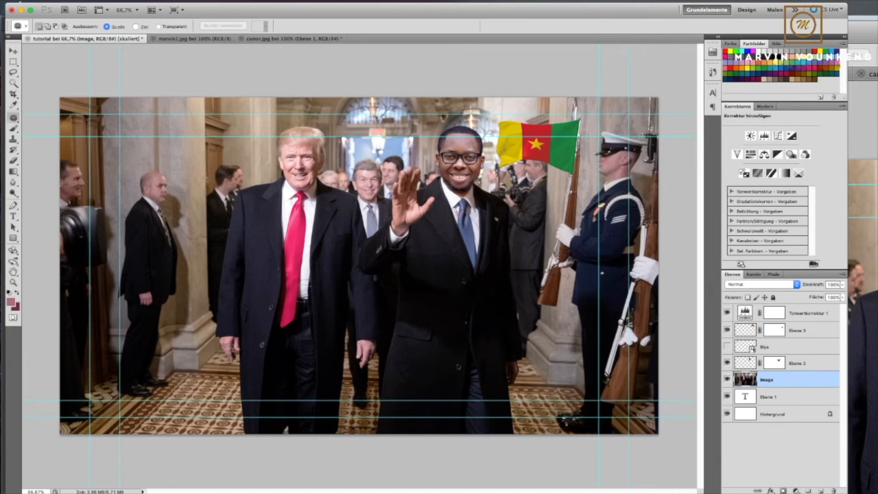
pyautogui.moveTo(582, 100)
pyautogui.mouseDown()
pyautogui.moveTo(558, 103)
pyautogui.moveTo(558, 115)
pyautogui.moveTo(589, 109)
pyautogui.mouseUp()
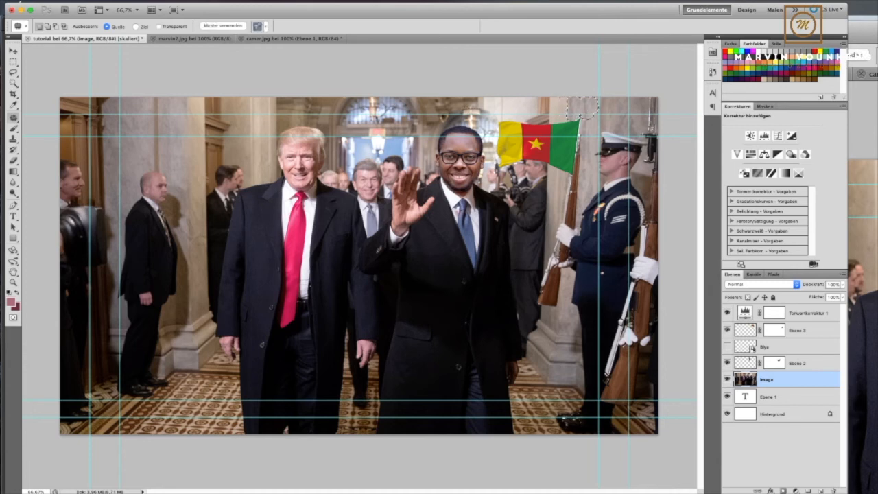
pyautogui.press('super+d')
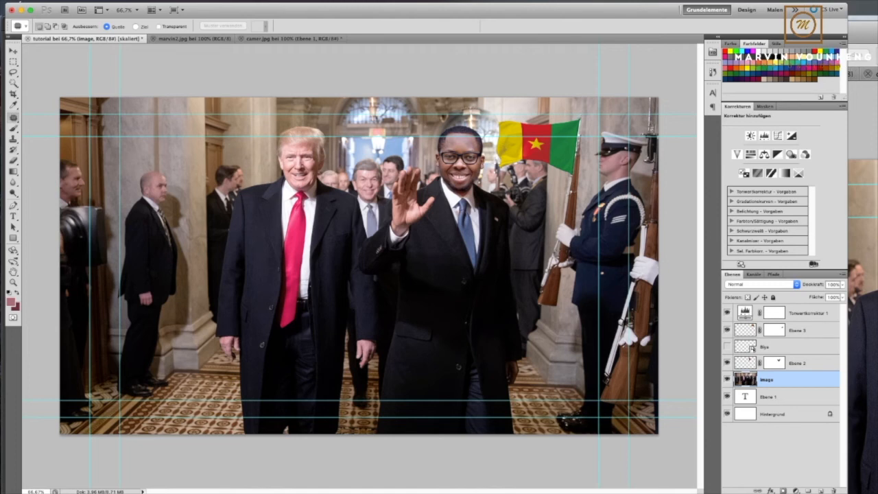
# - Add a second Levels adjustment directly above the flag layer, clip it to that layer, and set its midtone value to 1.06
pyautogui.click(798, 330)
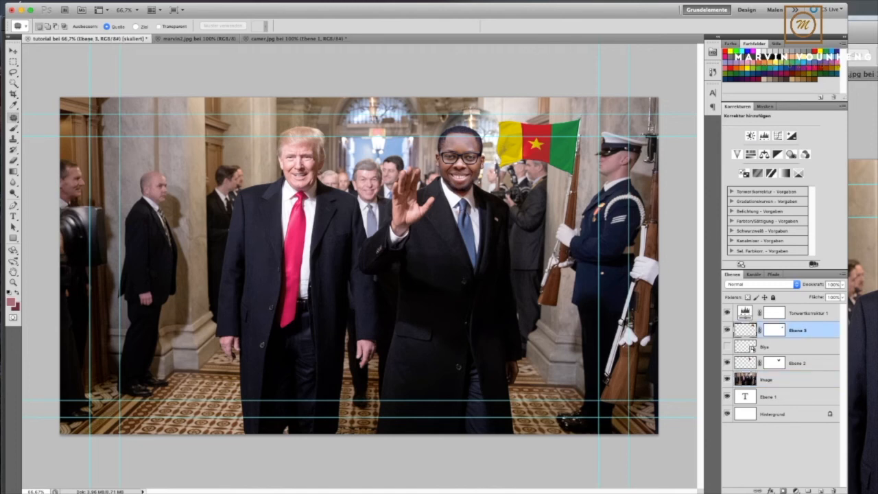
pyautogui.click(763, 135)
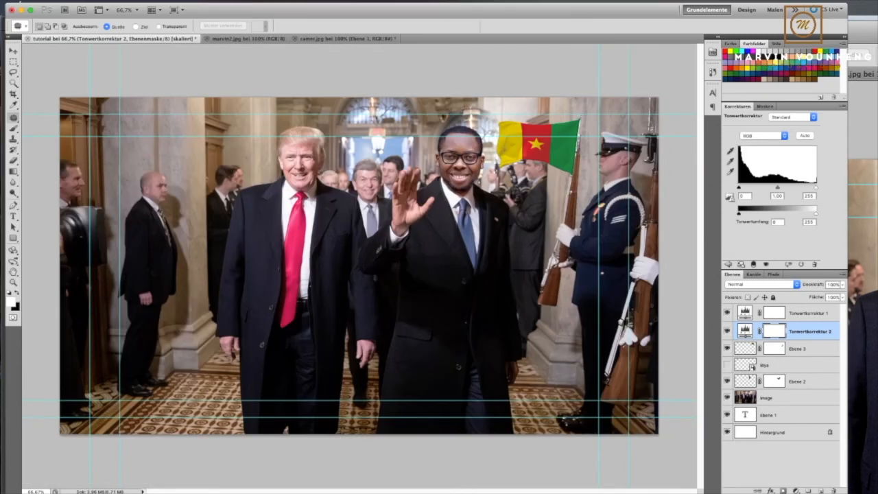
pyautogui.moveTo(738, 187); pyautogui.dragTo(739, 187)
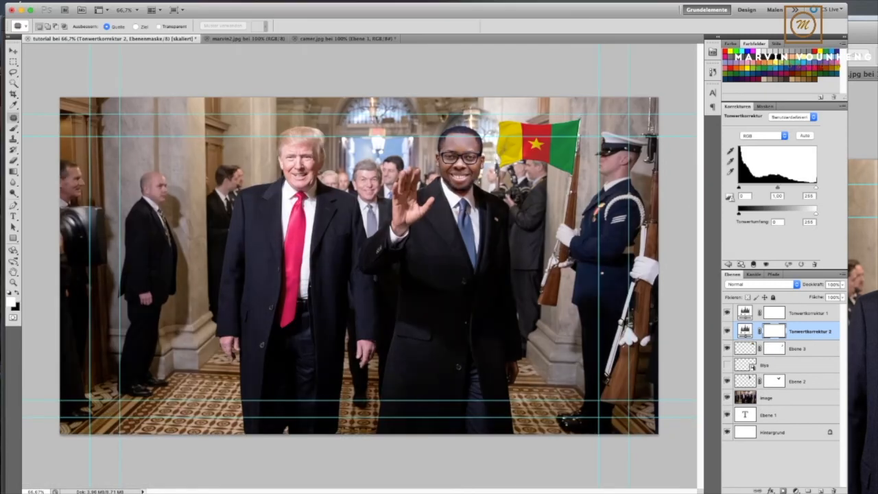
pyautogui.click(753, 264)
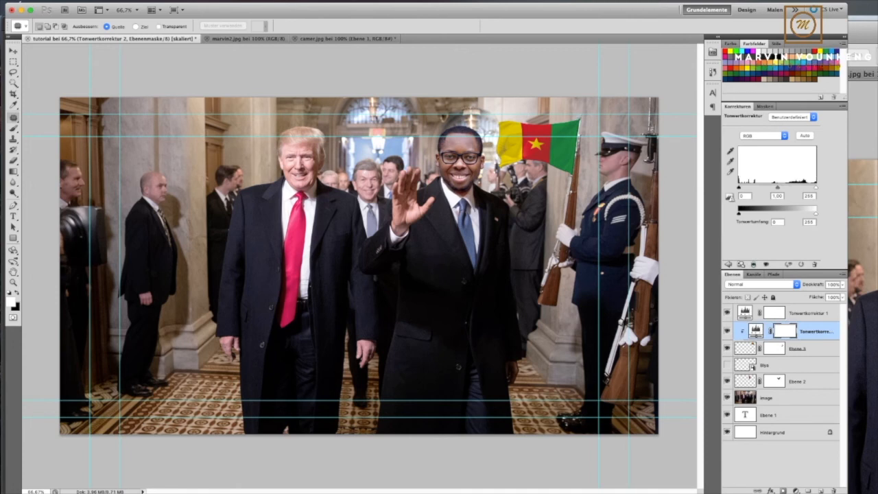
pyautogui.moveTo(738, 187)
pyautogui.mouseDown()
pyautogui.moveTo(750, 187)
pyautogui.moveTo(738, 187)
pyautogui.mouseUp()
pyautogui.moveTo(776, 187); pyautogui.dragTo(767, 188)
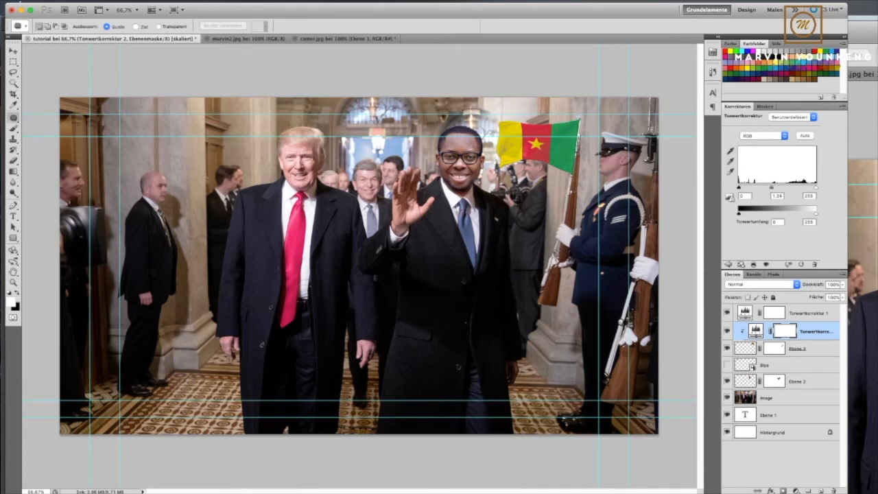
pyautogui.moveTo(772, 187)
pyautogui.mouseDown()
pyautogui.moveTo(796, 187)
pyautogui.moveTo(775, 188)
pyautogui.mouseUp()
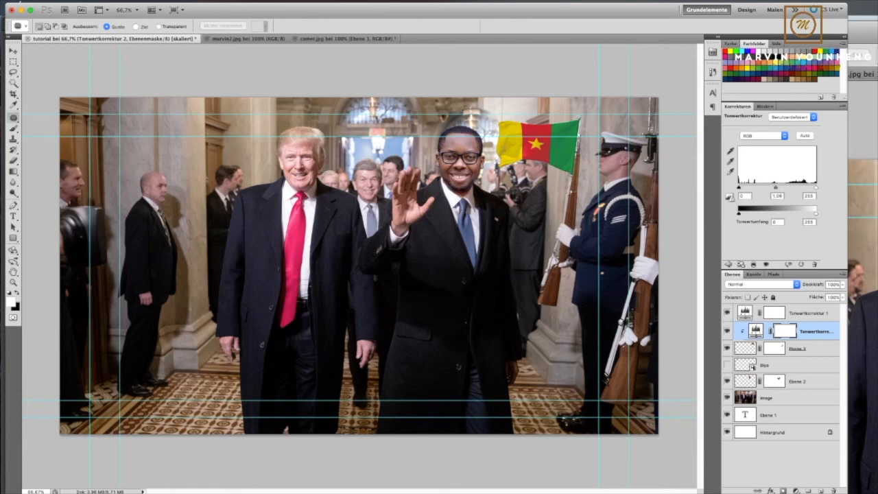